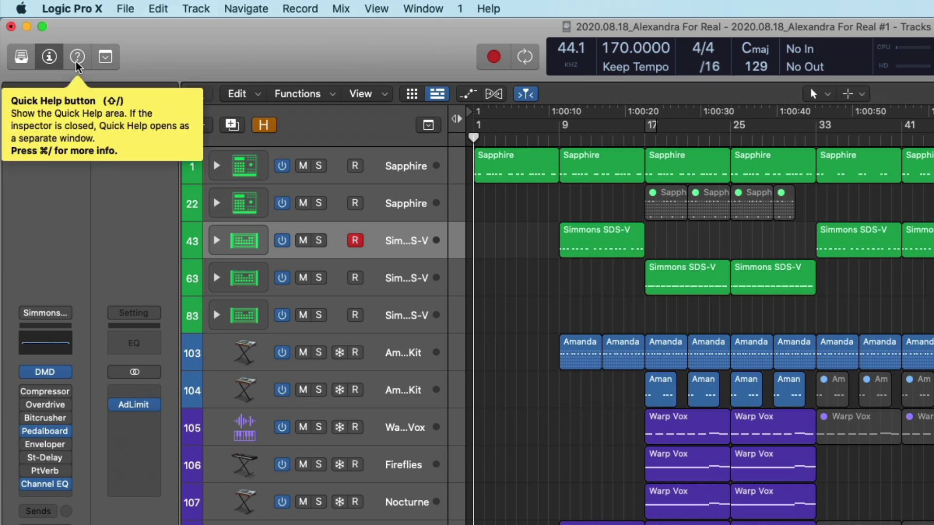
- Show Quick Help in the inspector, then point at the track name and a MIDI region to read their explanations
left_click(77, 58)
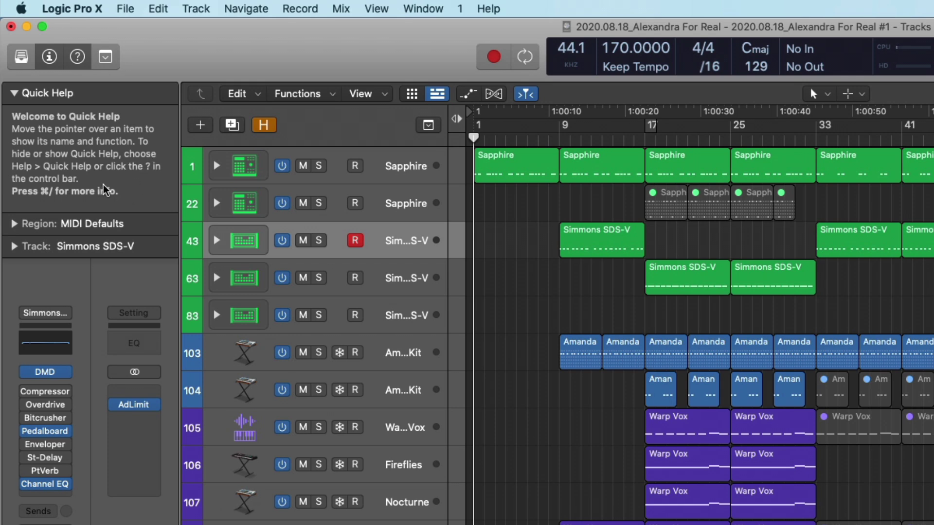
mouse_move(395, 171)
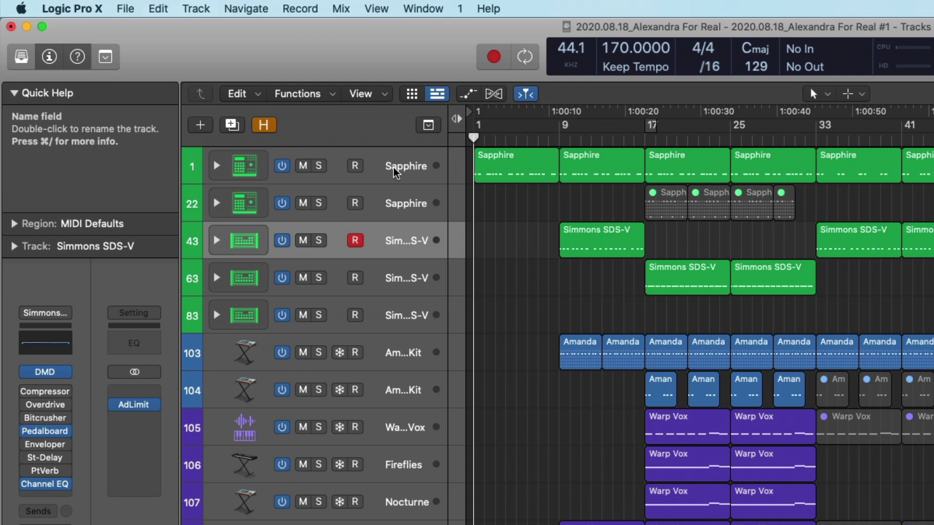
mouse_move(489, 158)
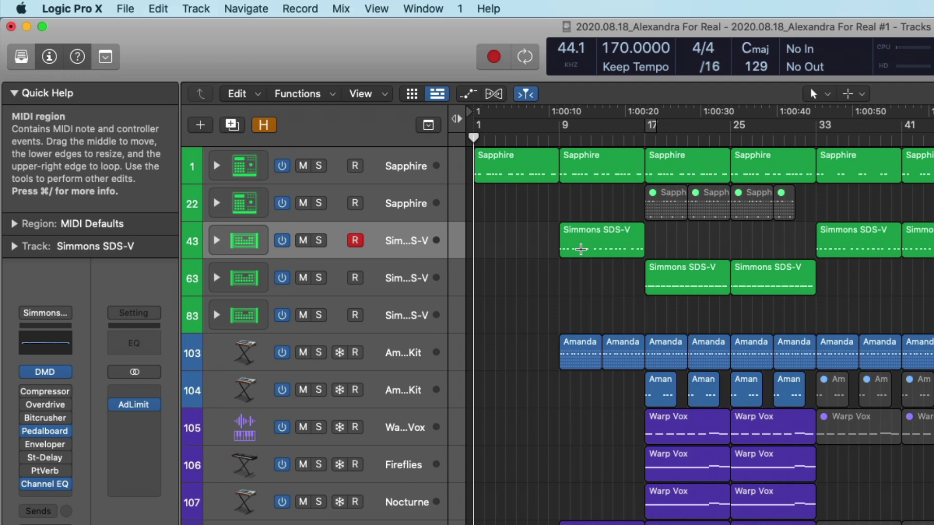
- Open the User Guide page for MIDI regions with Command-/ and scroll down to the region editing topics
key("super+slash")
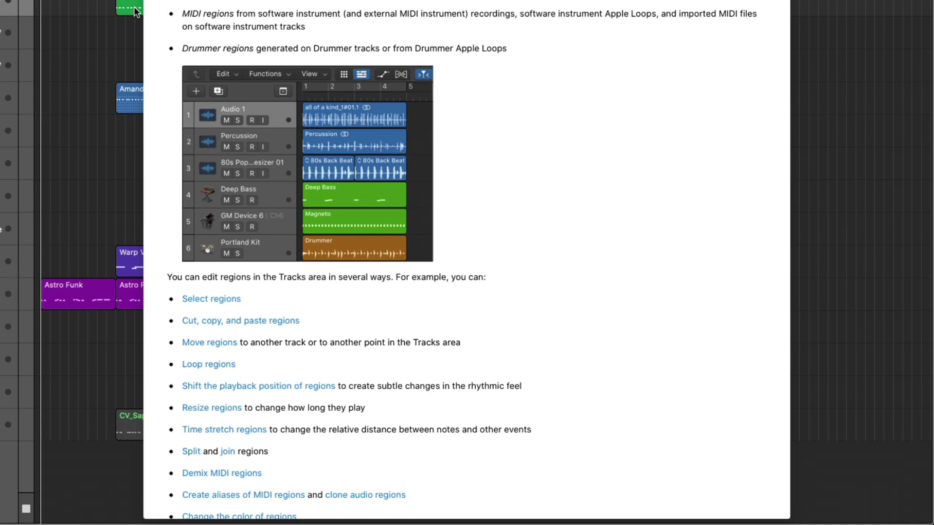
scroll(217, 309, "down", 1)
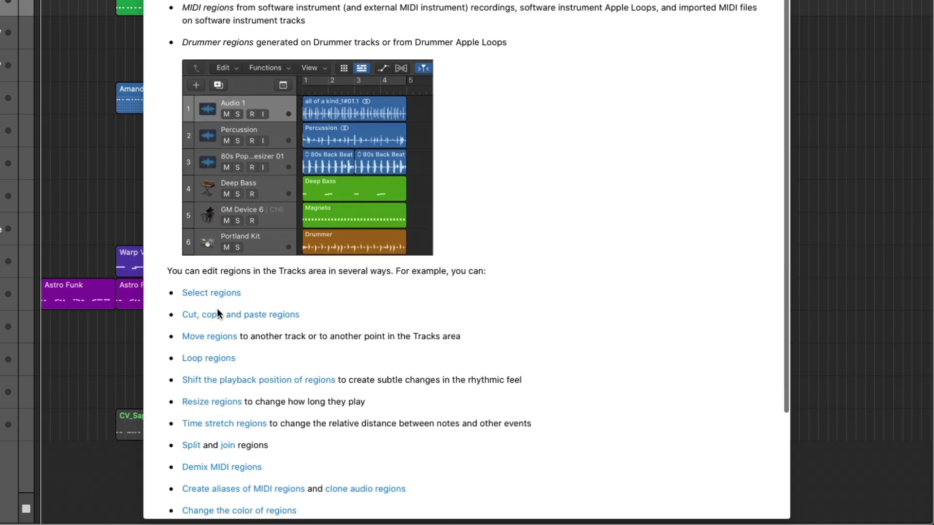
scroll(296, 324, "down", 2)
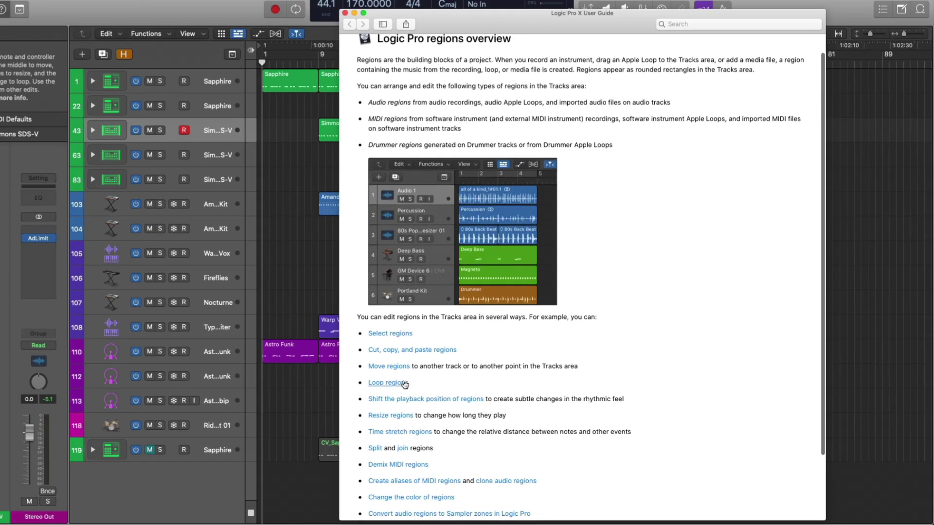
scroll(234, 336, "down", 5)
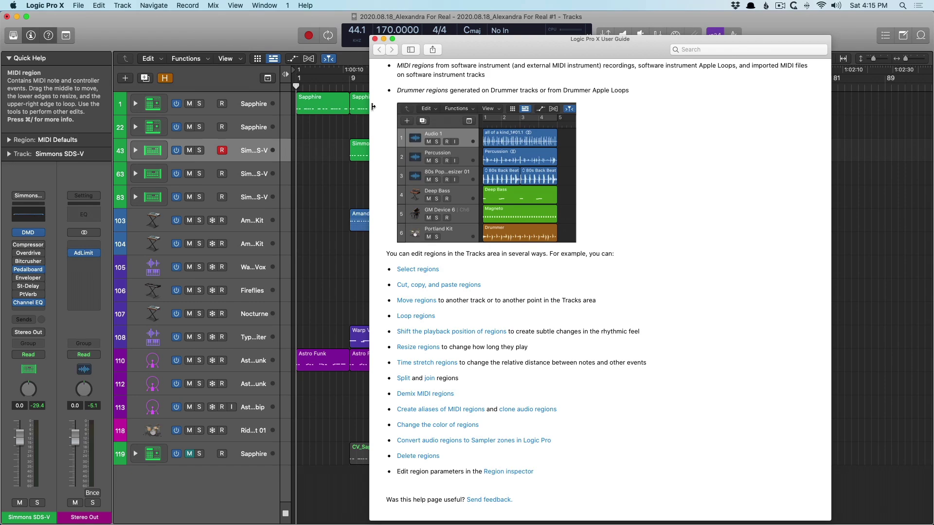
- Close the User Guide and switch Quick Help to appear as a floating window
left_click(375, 39)
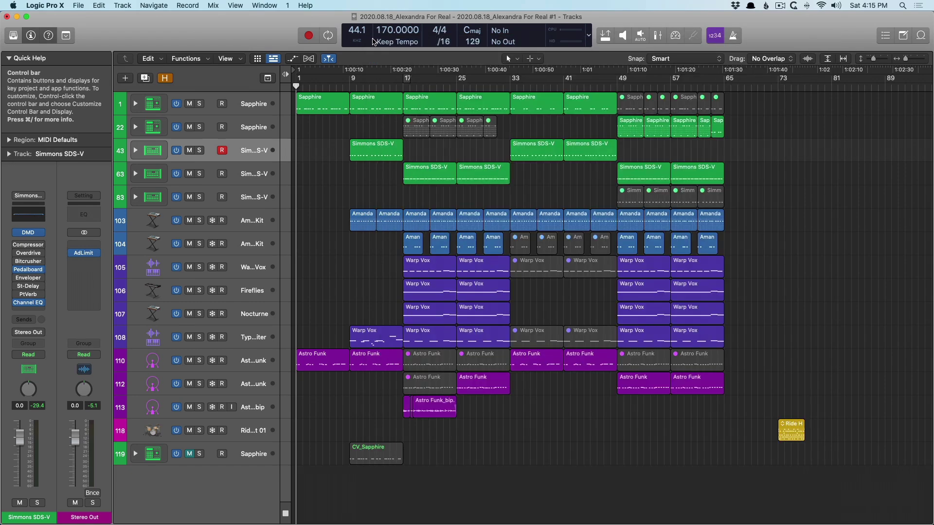
left_click(305, 5)
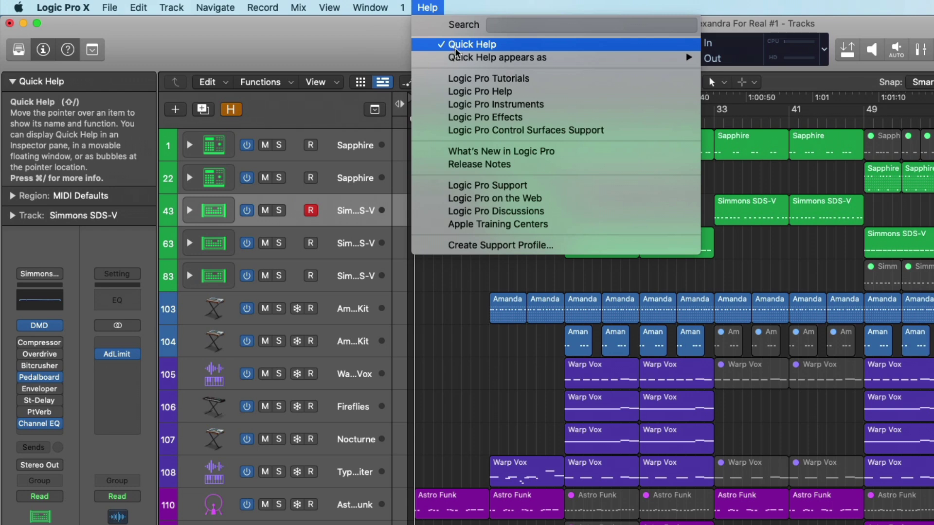
mouse_move(477, 58)
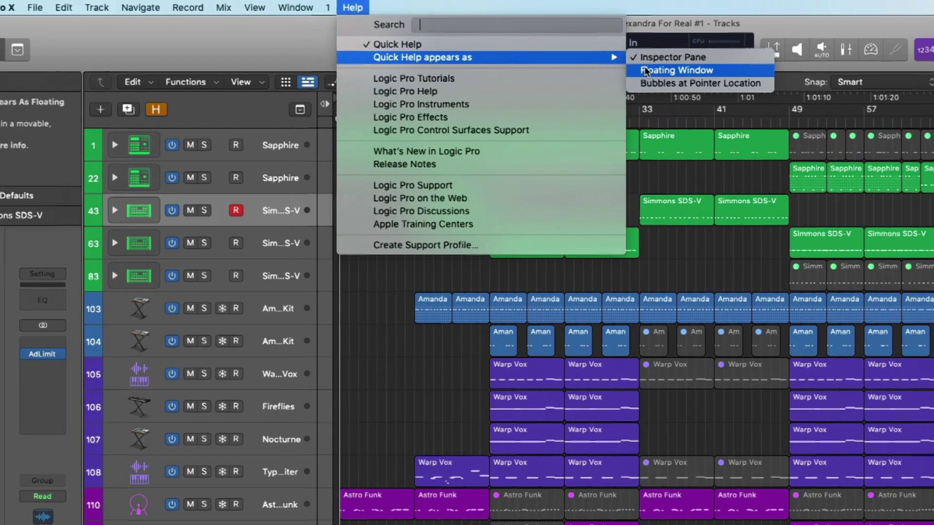
left_click(720, 70)
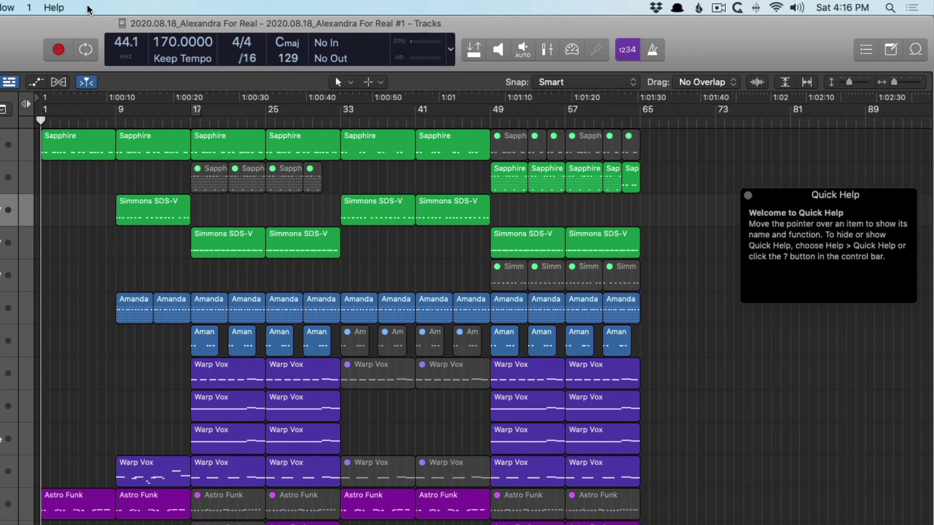
- Change Quick Help to appear as Bubbles at Pointer Location
left_click(54, 7)
mouse_move(295, 59)
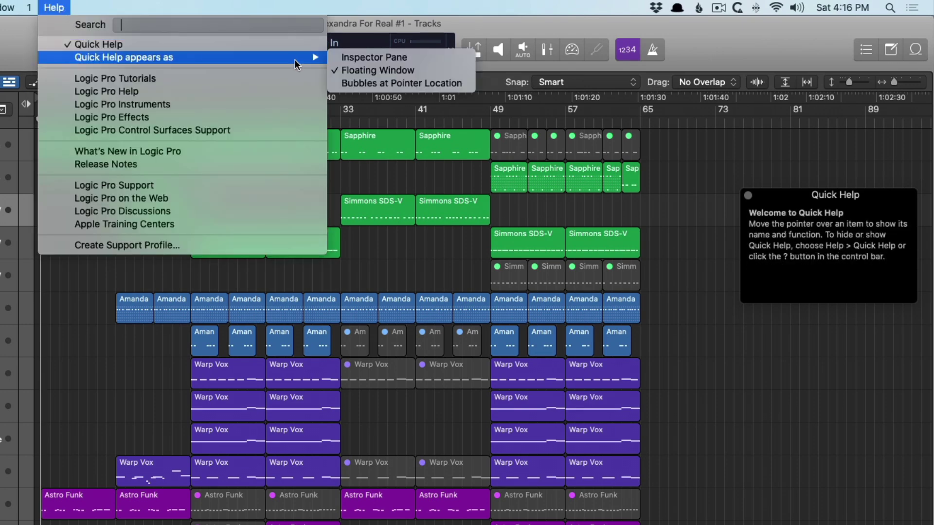
left_click(361, 81)
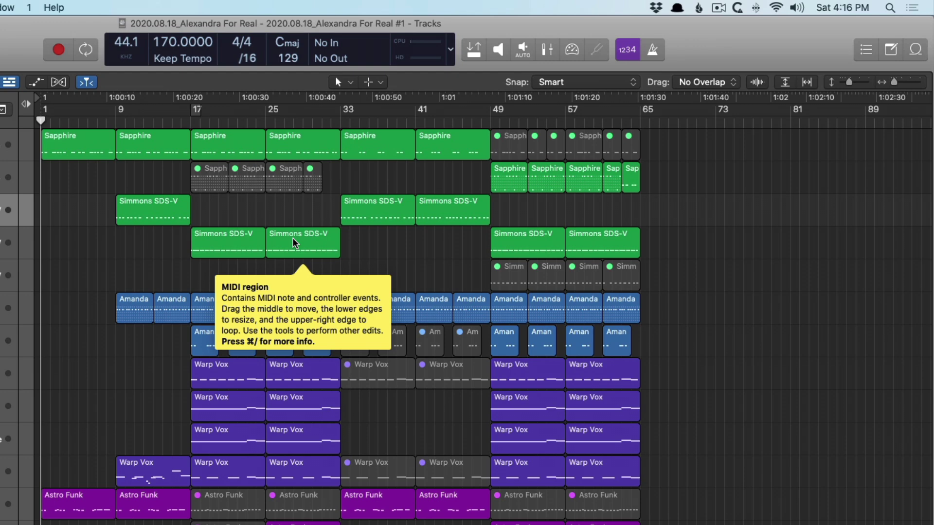
- Return Quick Help to the Inspector Pane, then open and close Simmons SDS-V's Channel EQ
left_click(54, 8)
mouse_move(122, 61)
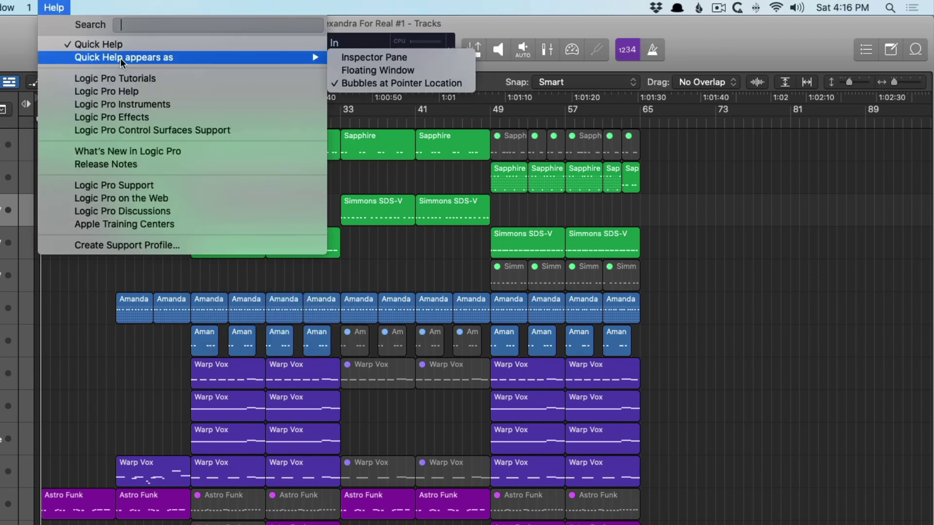
left_click(382, 57)
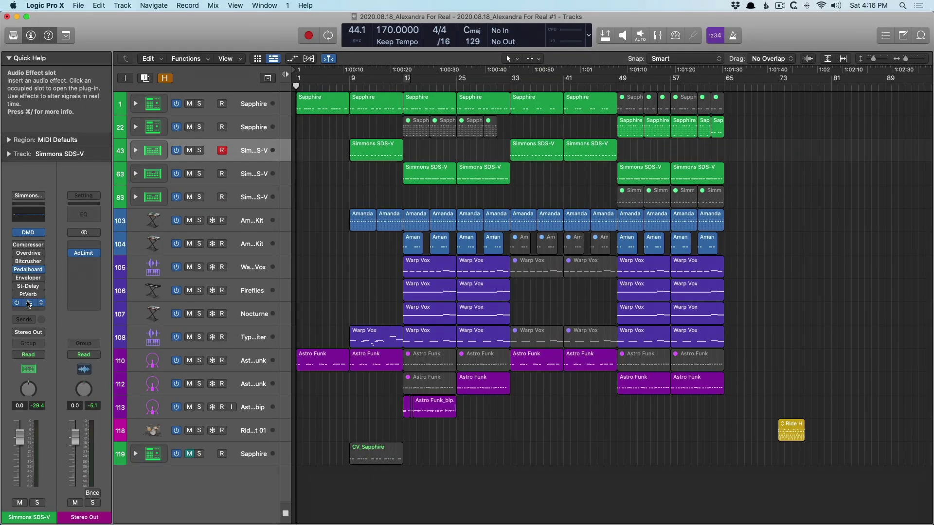
left_click(29, 304)
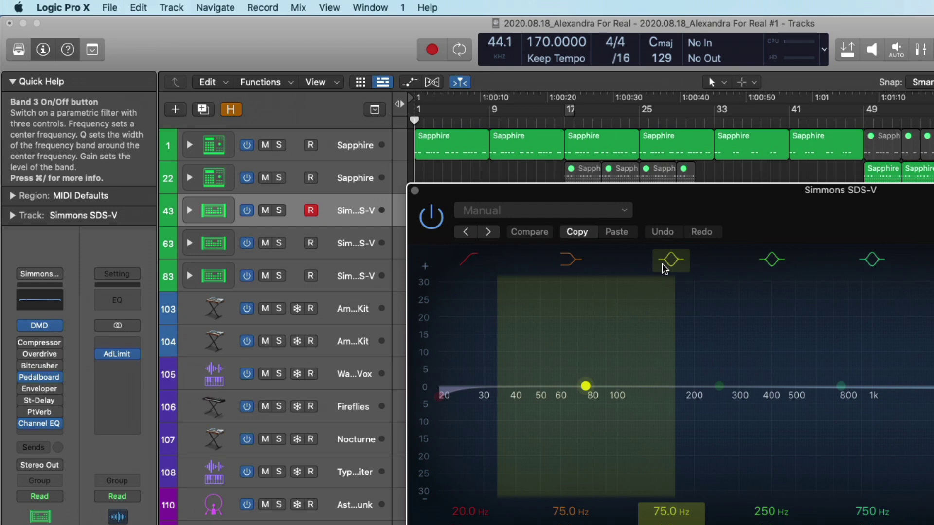
left_click(415, 191)
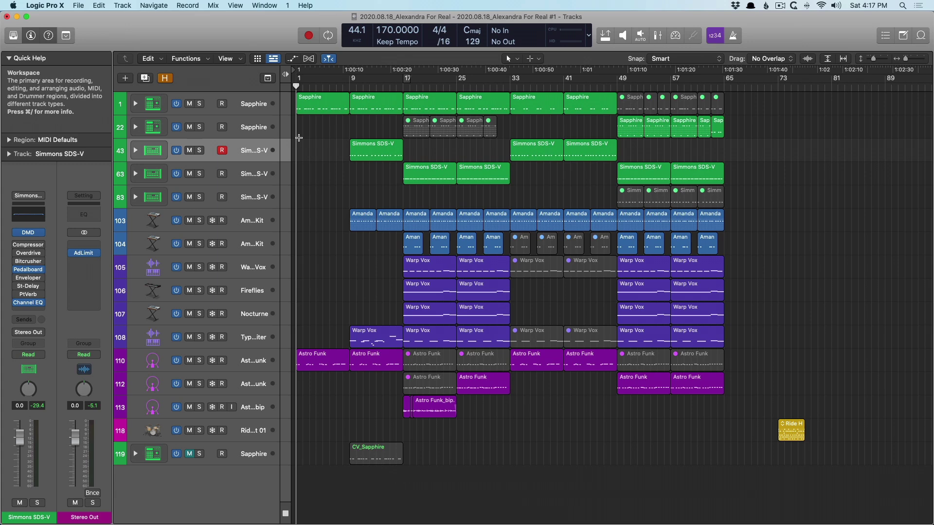
- In Firefox, search 'logic pro recording' and open the Get started with audio tracks article
key("super+Tab")
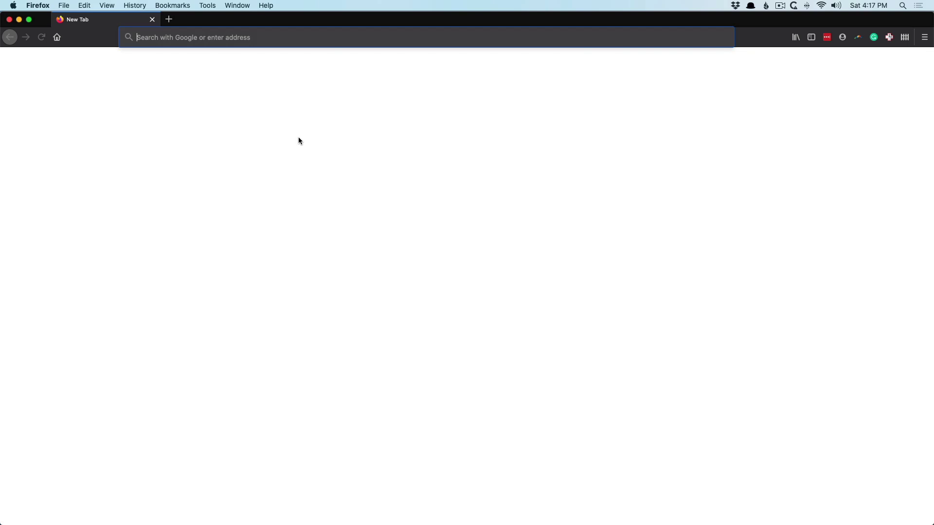
type("logic pro ")
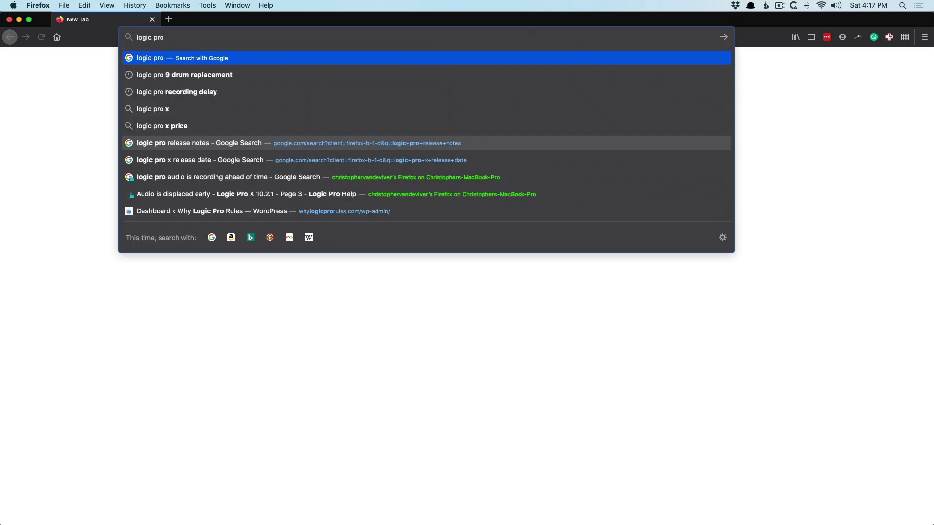
type("recording")
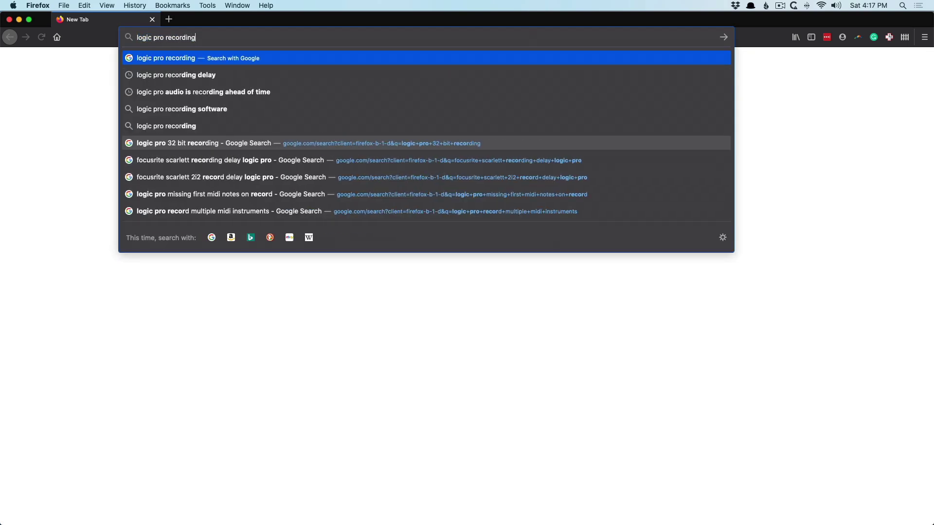
key("Return")
scroll(134, 325, "down", 6)
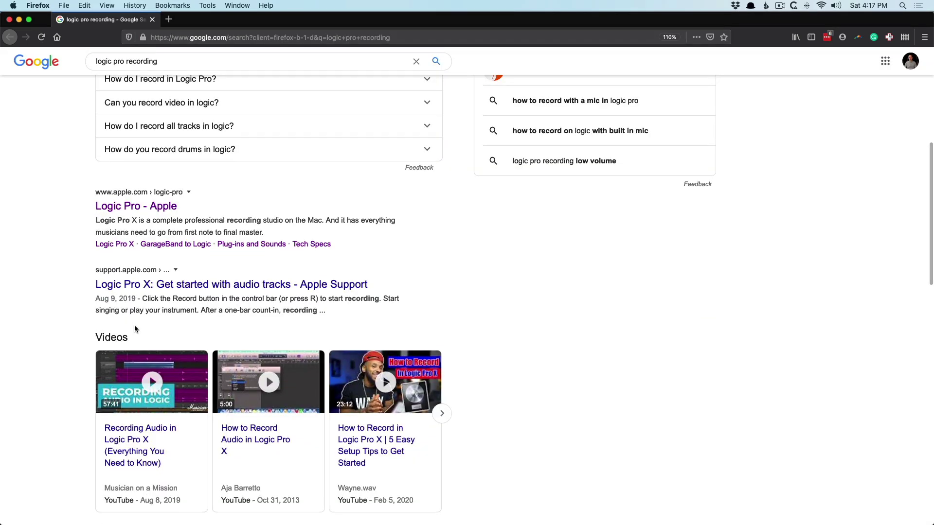
left_click(184, 290)
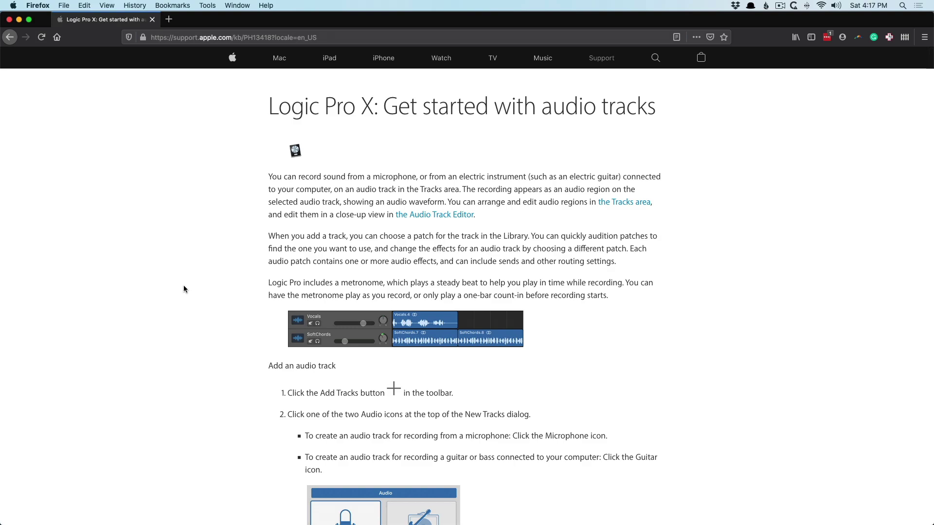
scroll(202, 277, "down", 15)
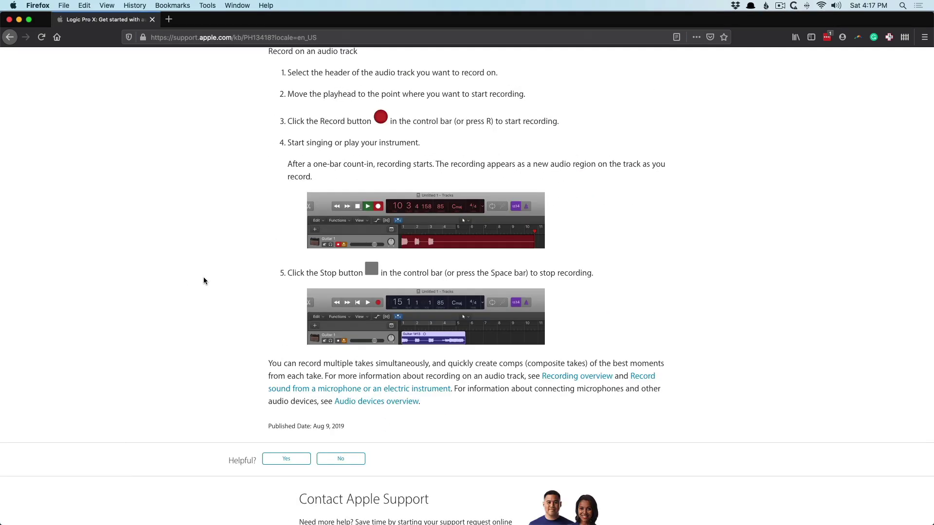
- Search 'logic pro vintage eqs' and open Apple's Vintage EQ collection overview article
left_click(207, 32)
type("logi")
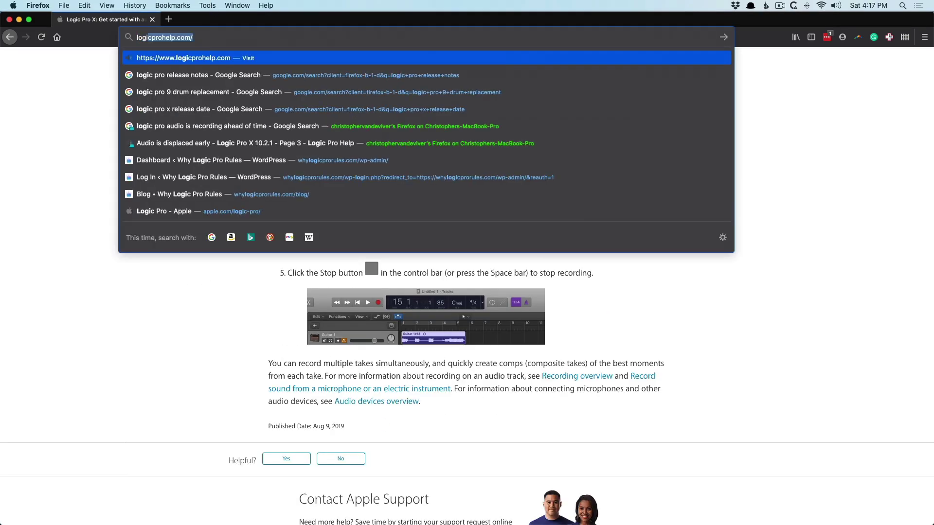
type("c pro vintage eqs")
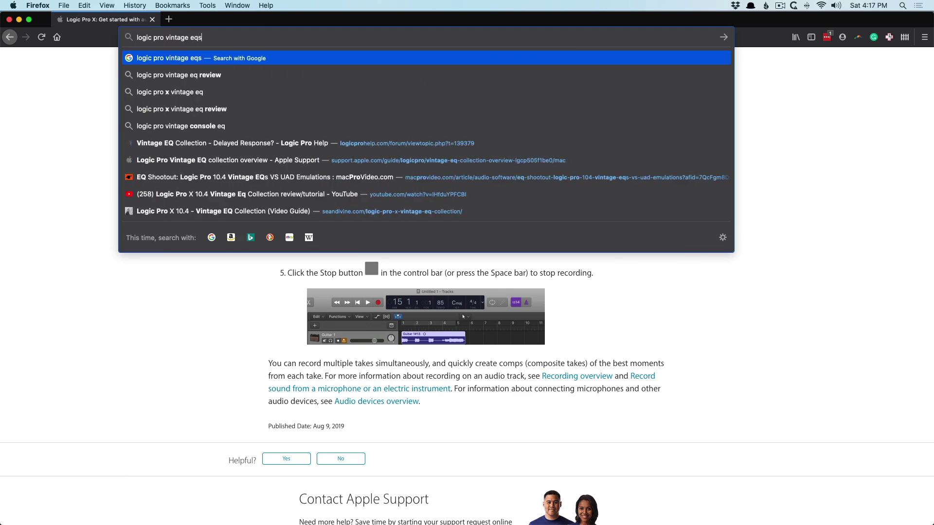
key("Return")
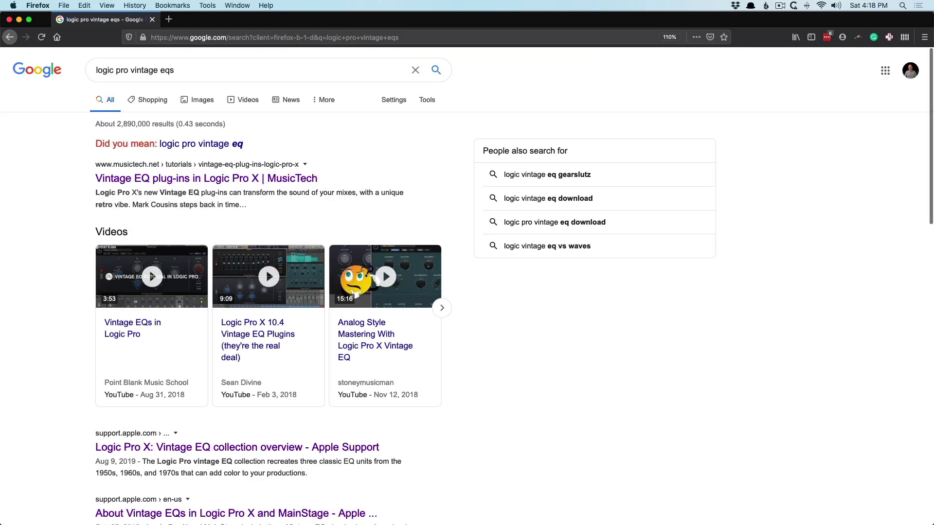
scroll(140, 254, "down", 5)
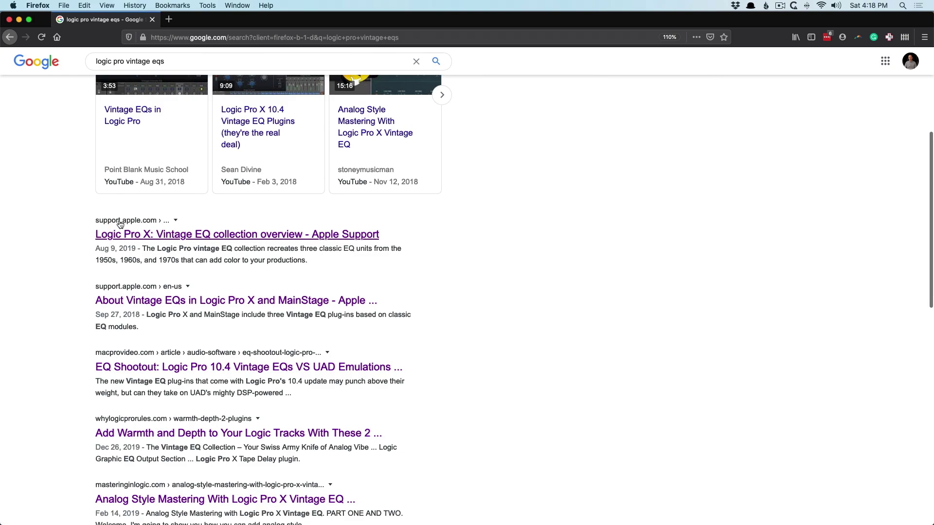
left_click(143, 232)
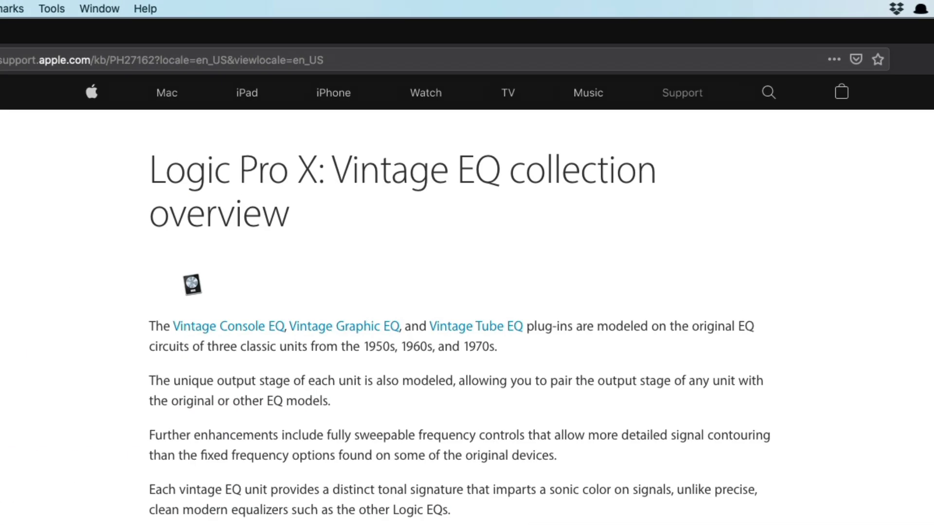
scroll(336, 274, "down", 15)
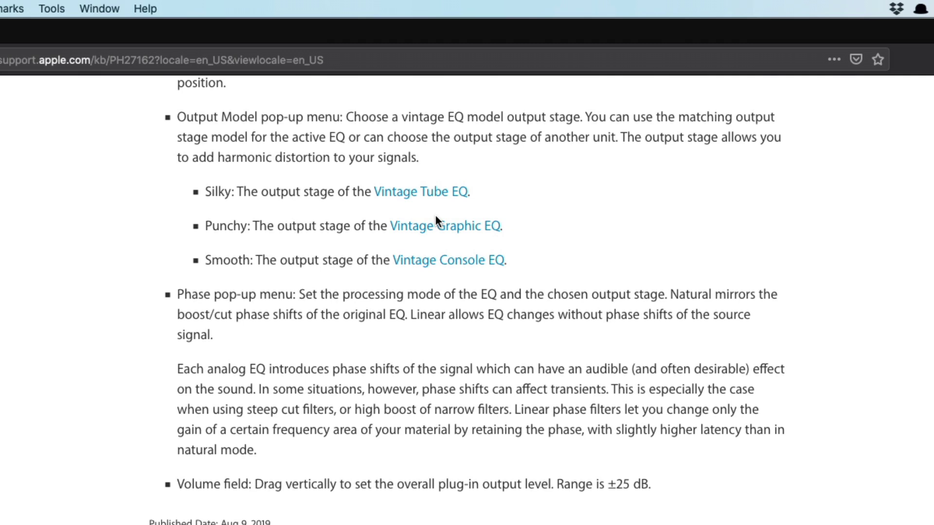
key("alt+space")
type("books")
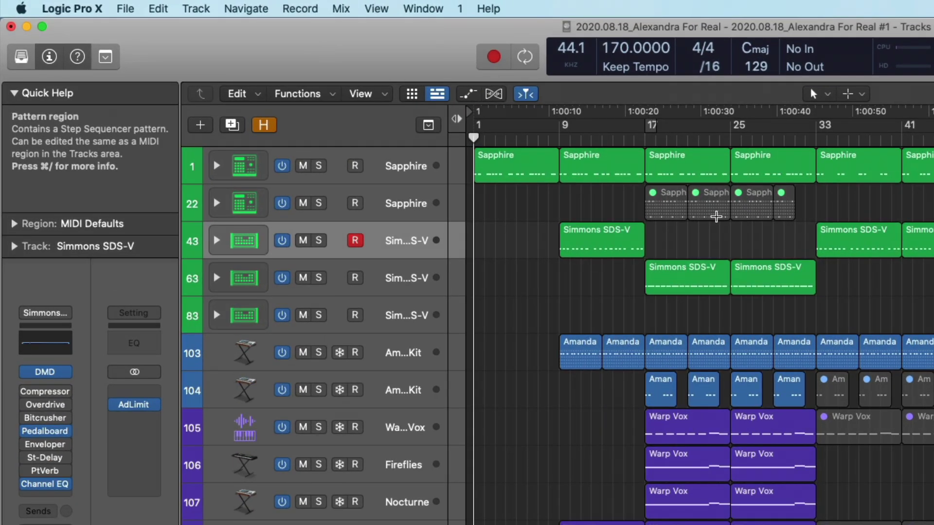
- In Advanced preferences, uncheck Advanced Editing, Score, Control Surfaces, MIDI, Surround, Audio, then Show Advanced Tools
left_click(80, 7)
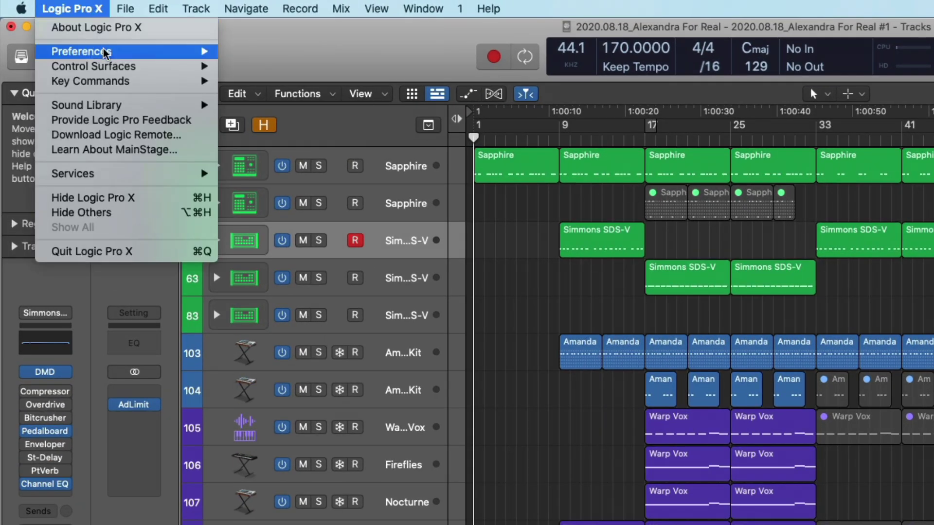
mouse_move(106, 52)
left_click(309, 185)
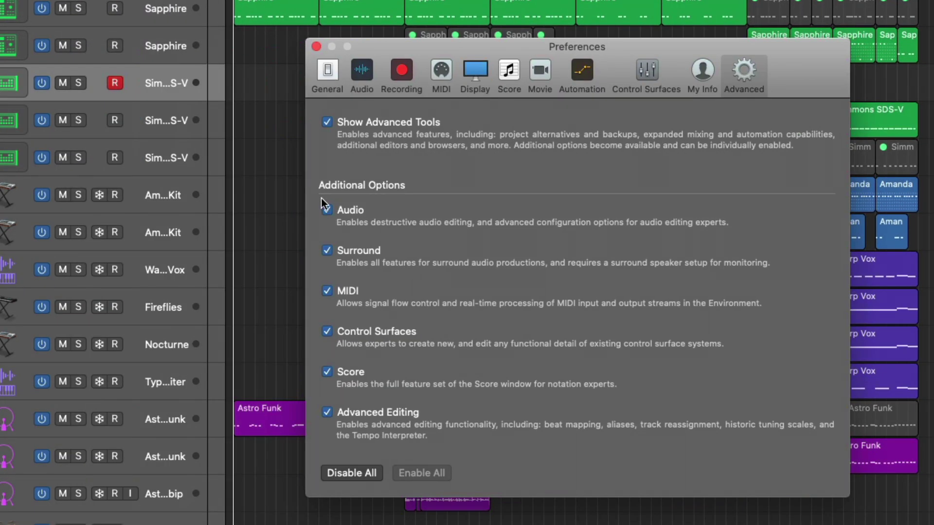
left_click(327, 412)
left_click(326, 373)
left_click(327, 332)
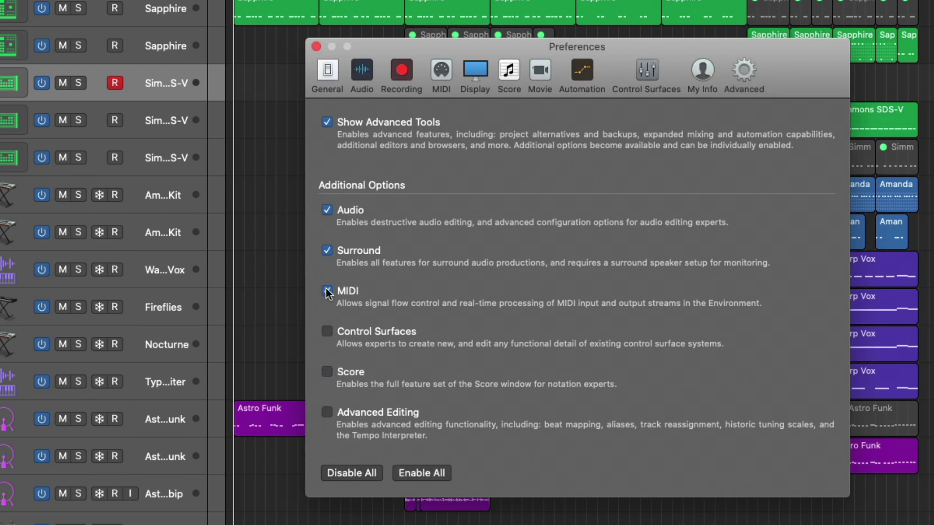
left_click(326, 292)
left_click(356, 474)
left_click(356, 474)
left_click(326, 122)
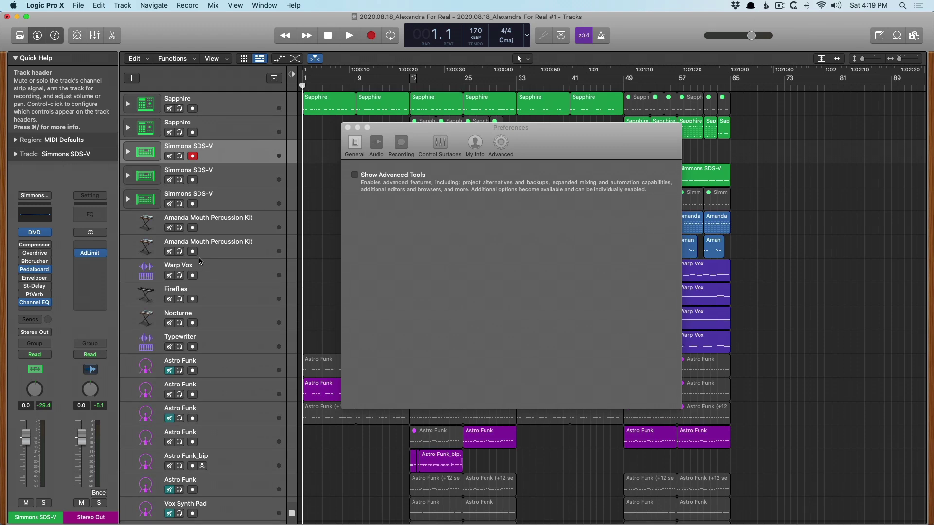
- Inspect the reduced Edit menu, then re-enable Show Advanced Tools in Advanced preferences
left_click(174, 60)
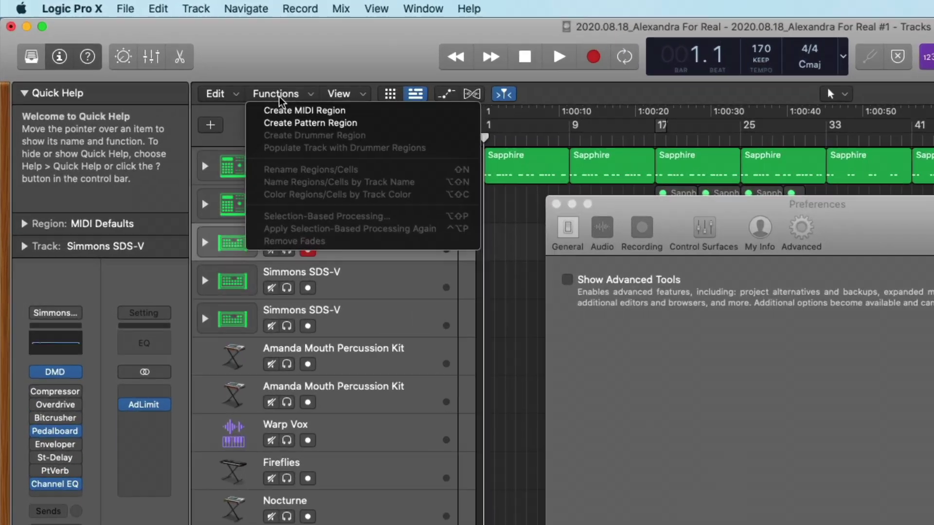
left_click(232, 94)
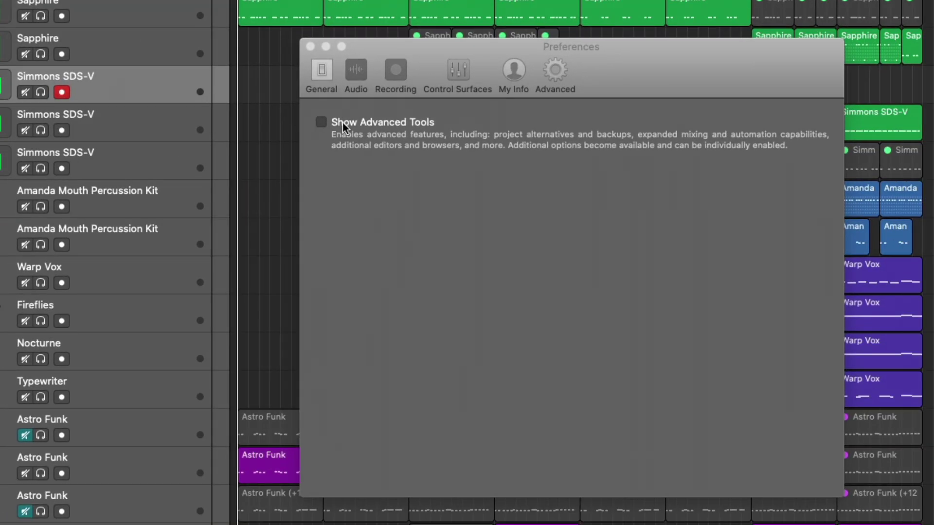
left_click(343, 123)
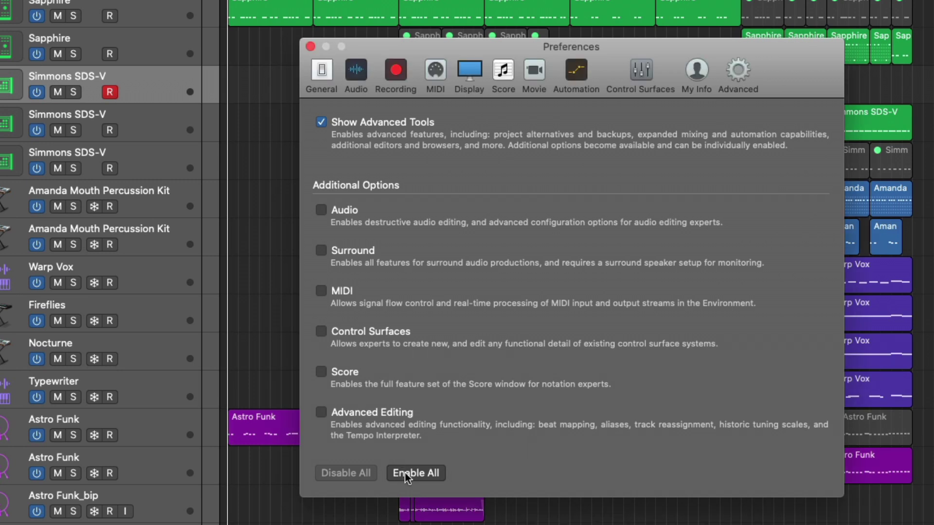
- Turn on all Additional Options with Enable All and close Preferences with Cmd+W
left_click(406, 472)
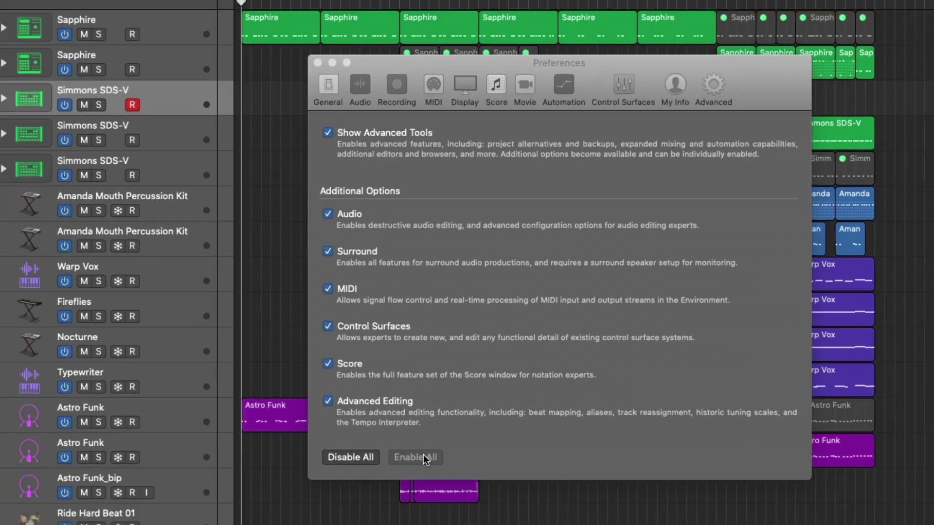
key("super+w")
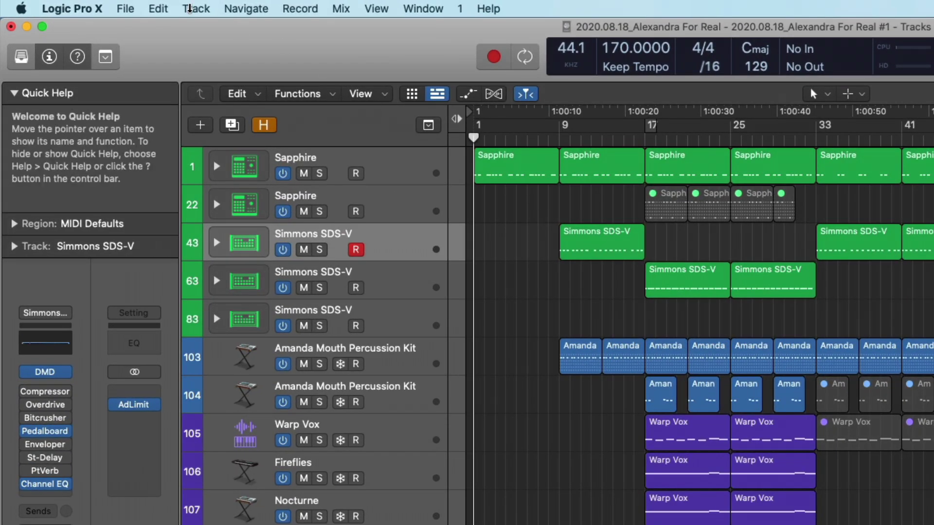
- Open the Key Commands editor from Logic Pro X > Key Commands > Edit and select Record
left_click(34, 4)
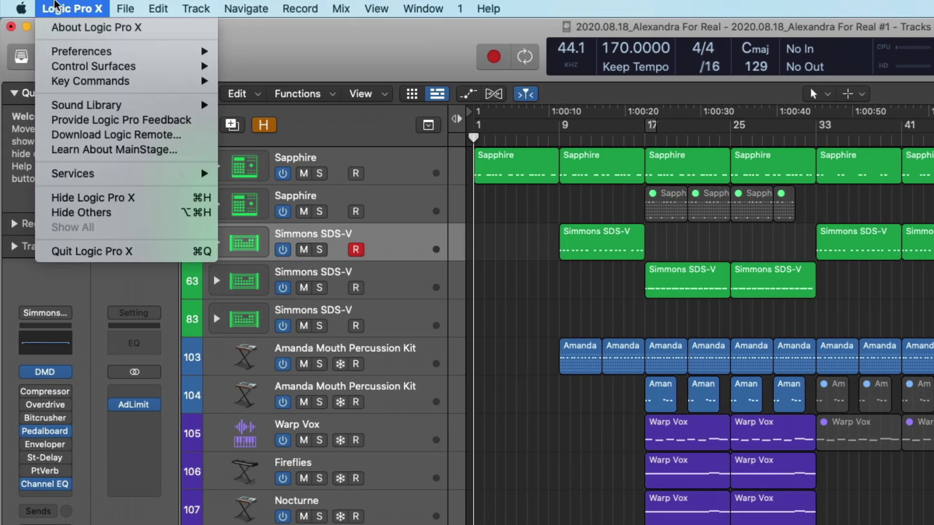
mouse_move(77, 81)
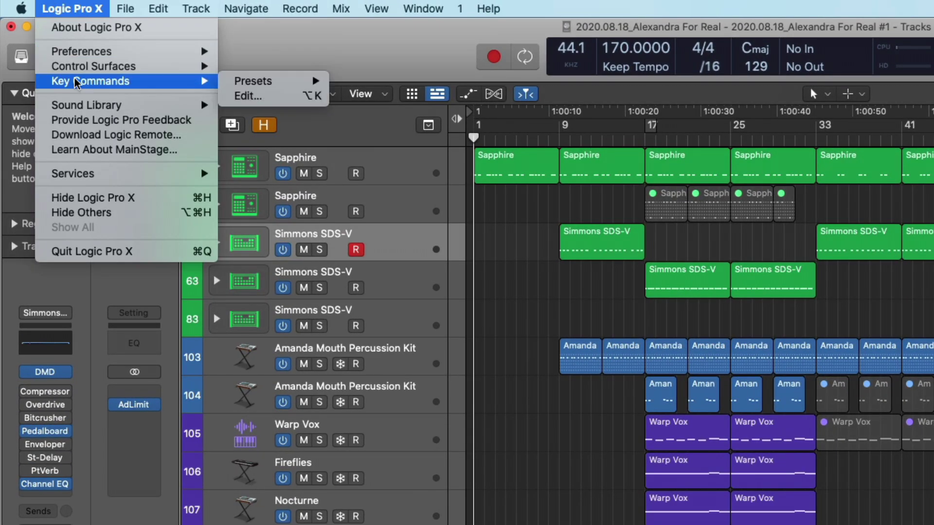
left_click(265, 98)
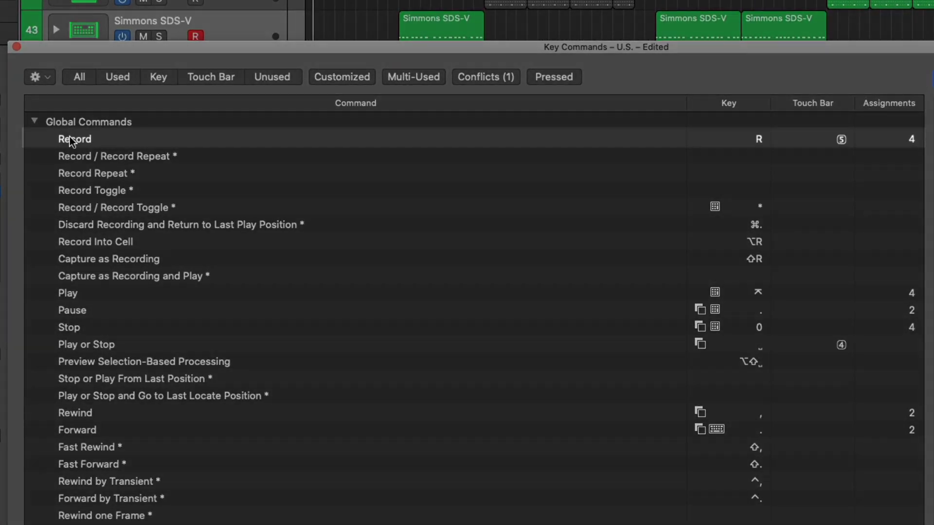
left_click(70, 138)
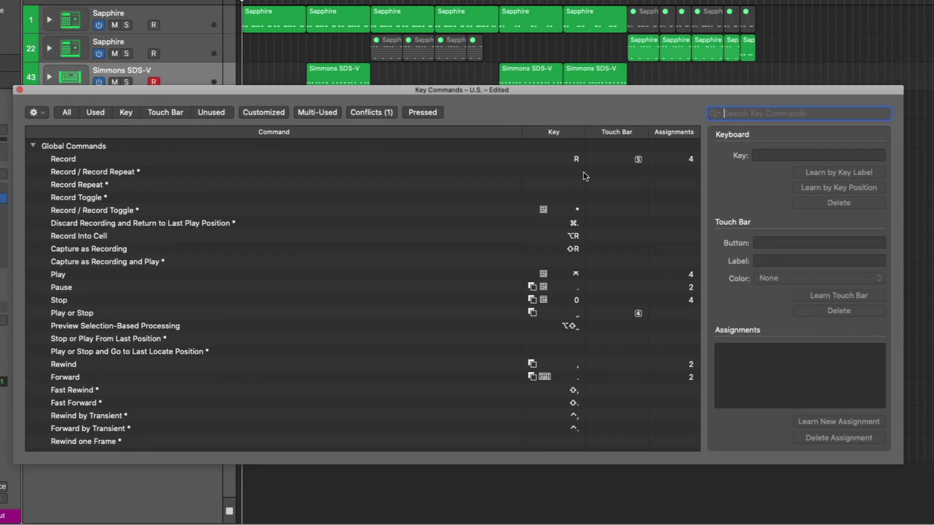
- Search key commands for 'nudge', enable the Pressed filter, clear the search, then press Command and Command-F
type("nudge")
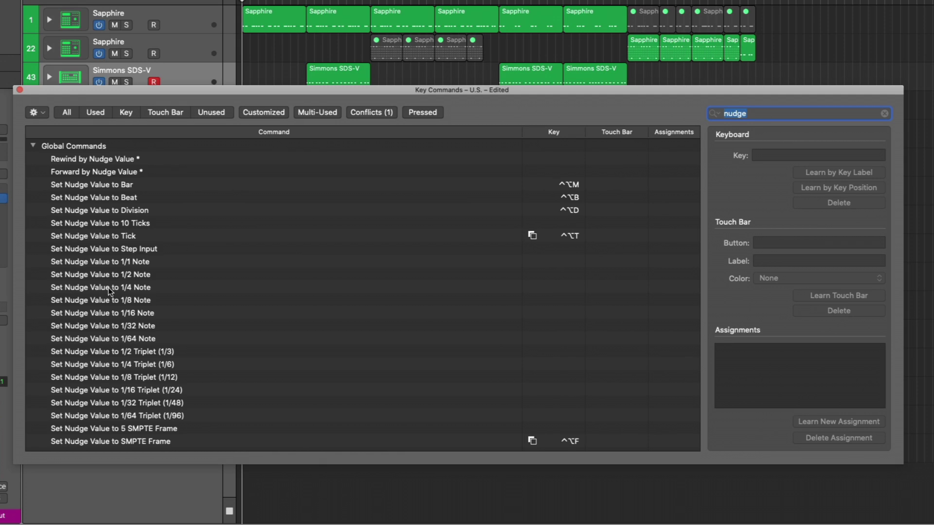
left_click(427, 113)
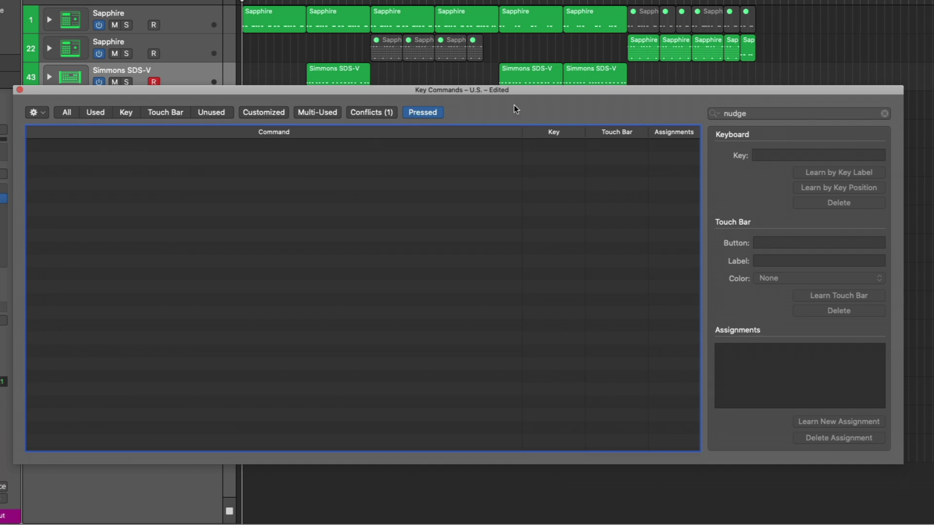
left_click(885, 114)
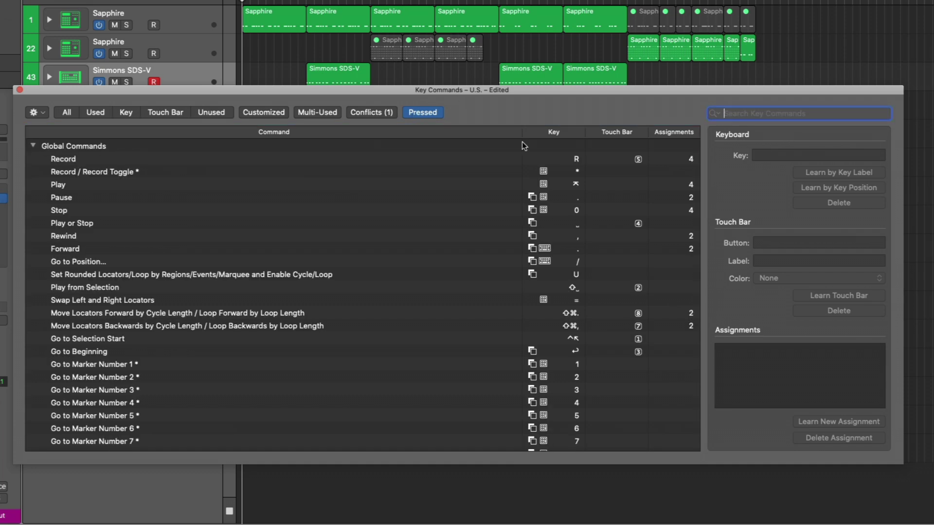
key("super")
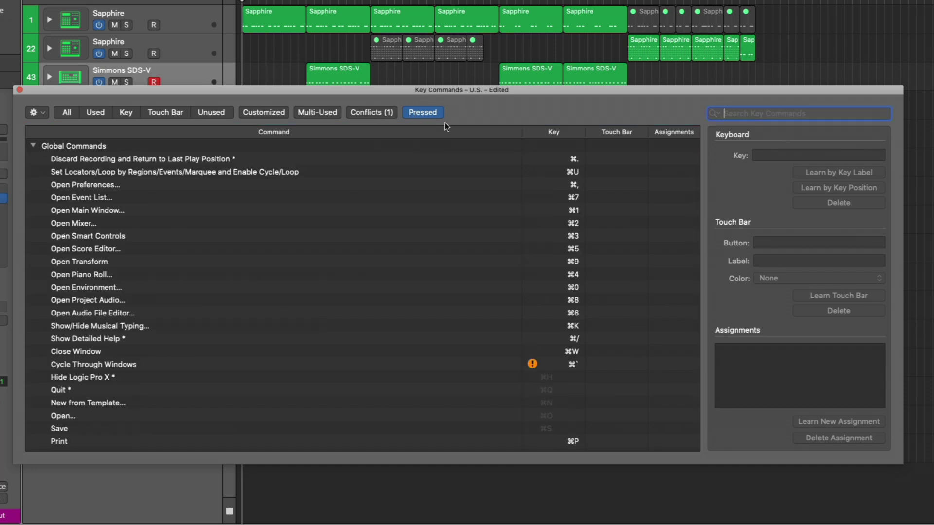
key("super+f")
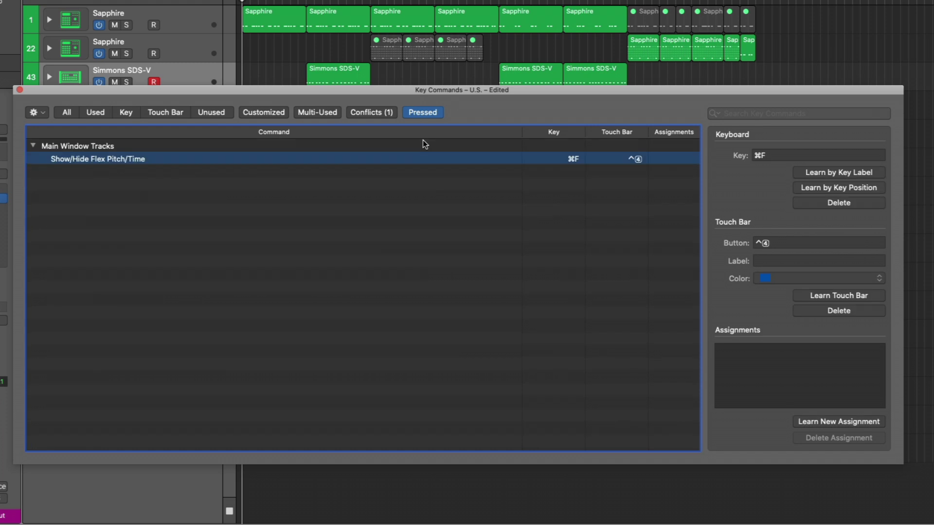